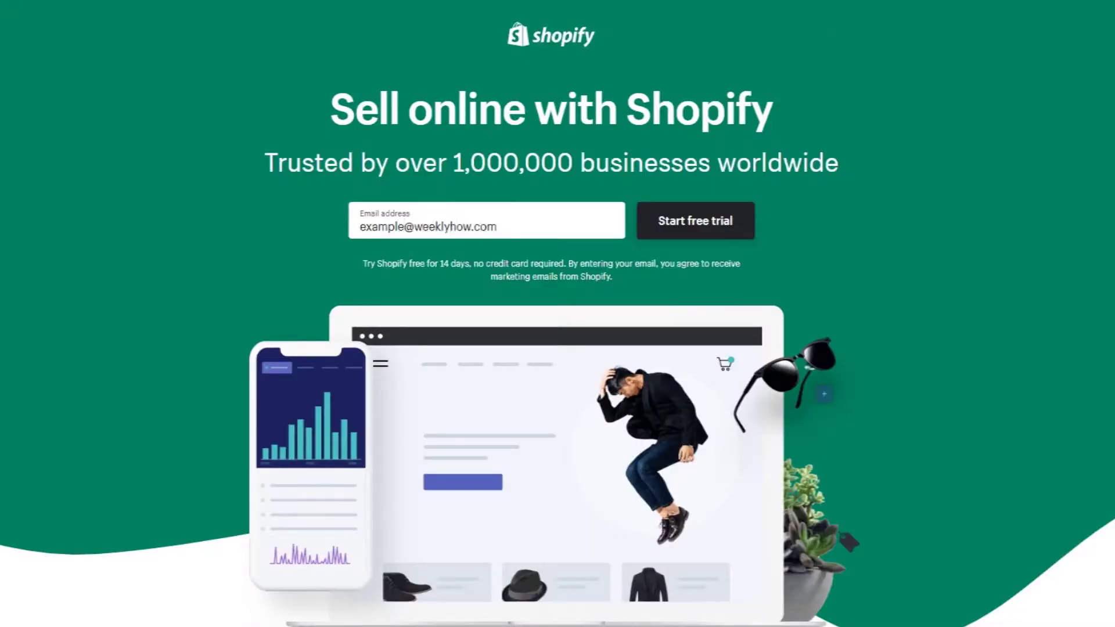
Start the free trial and complete the questionnaire about selling status, current revenue, industry and client work.
click(714, 213)
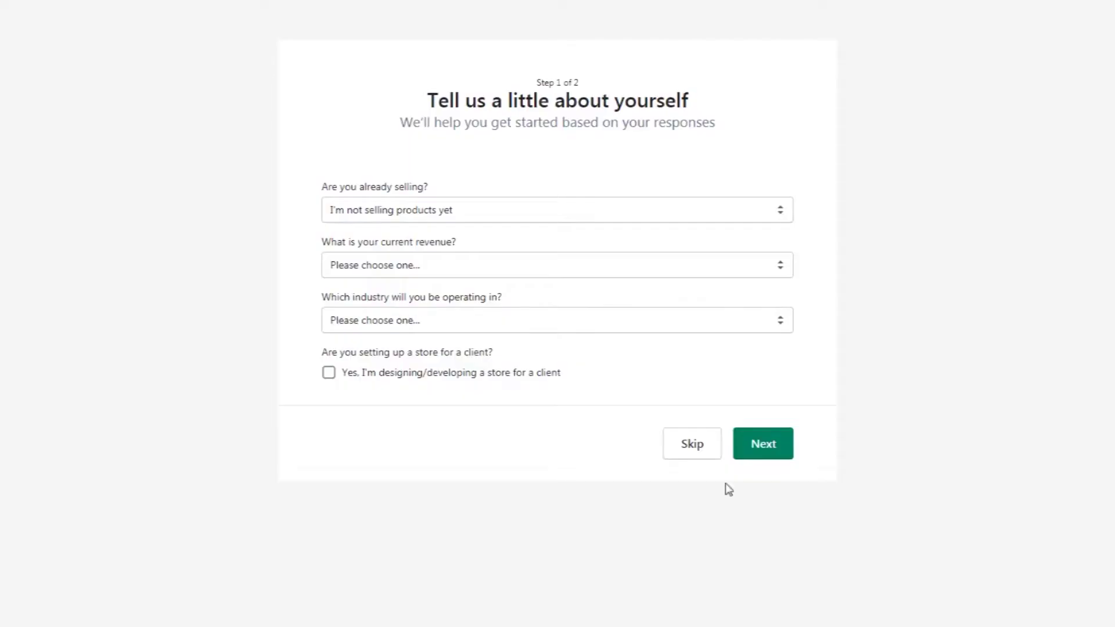
click(407, 209)
click(378, 239)
click(441, 264)
click(443, 302)
click(441, 320)
click(337, 546)
click(766, 446)
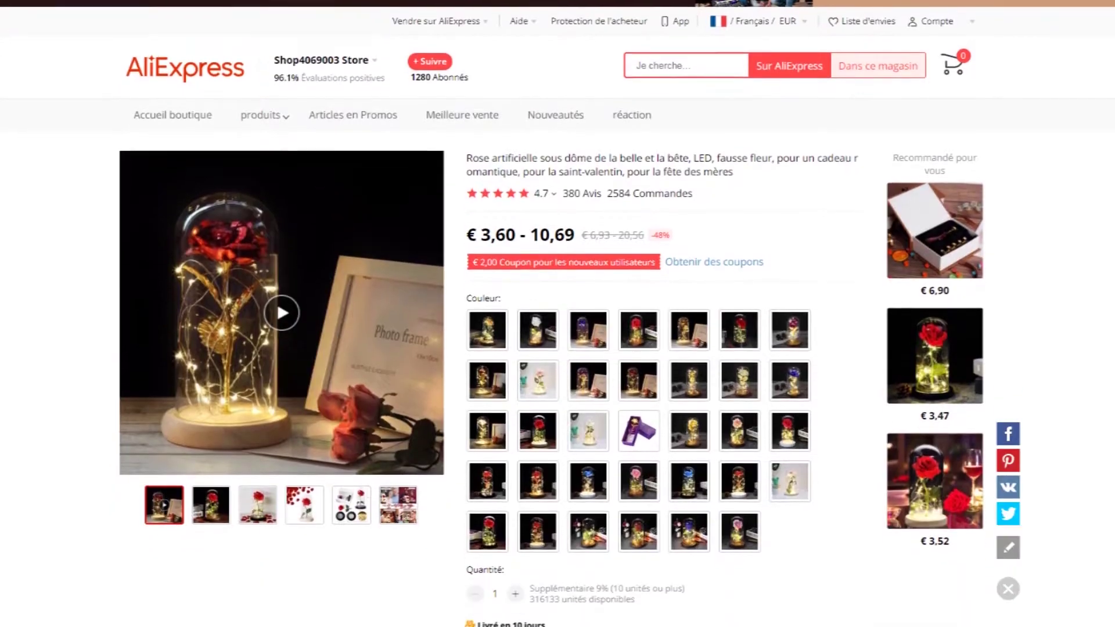
Switch to the AliExpress product page for the LED rose dome and examine its variants, delivery terms and seller details.
scroll(558, 313, down, 3)
scroll(558, 313, down, 12)
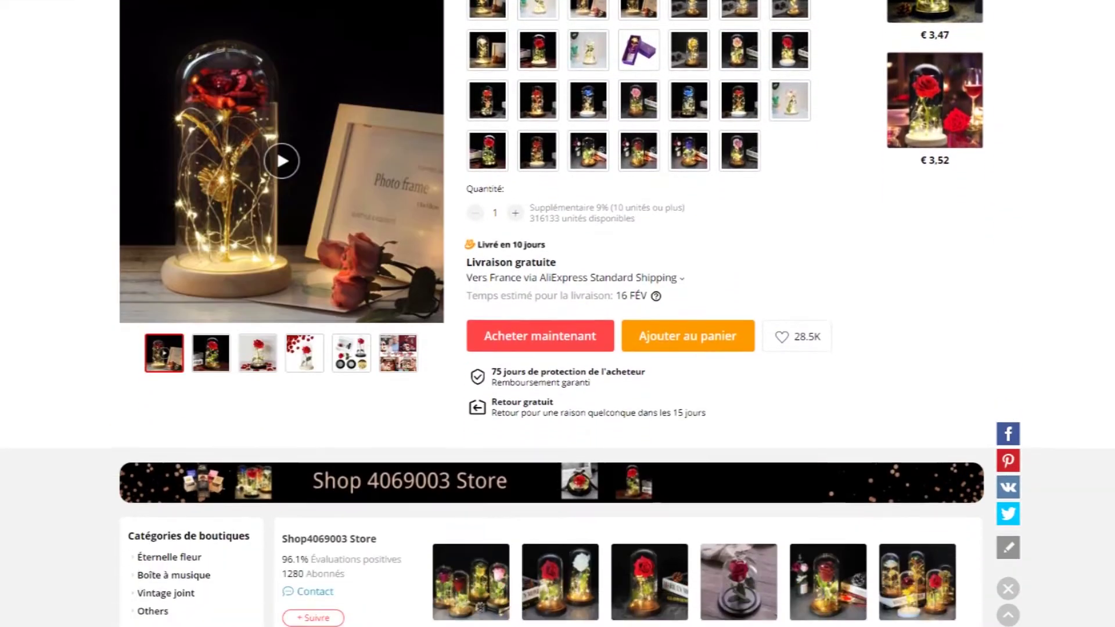
scroll(557, 313, down, 14)
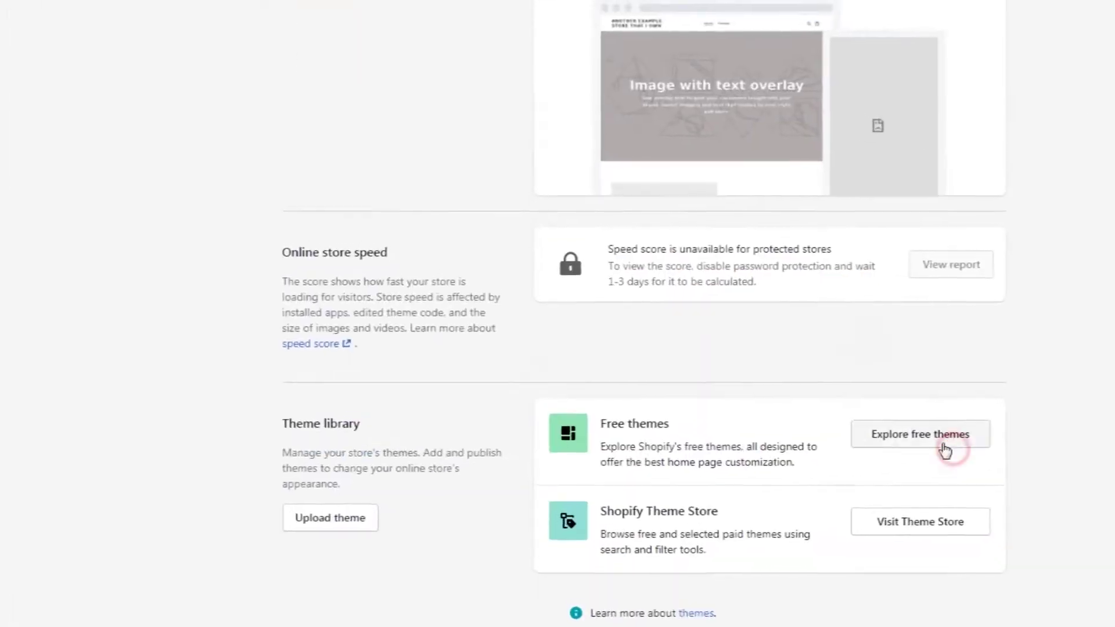
Switch to the Shopify admin and add the free Narrative theme to the theme library.
click(944, 437)
click(792, 465)
click(838, 563)
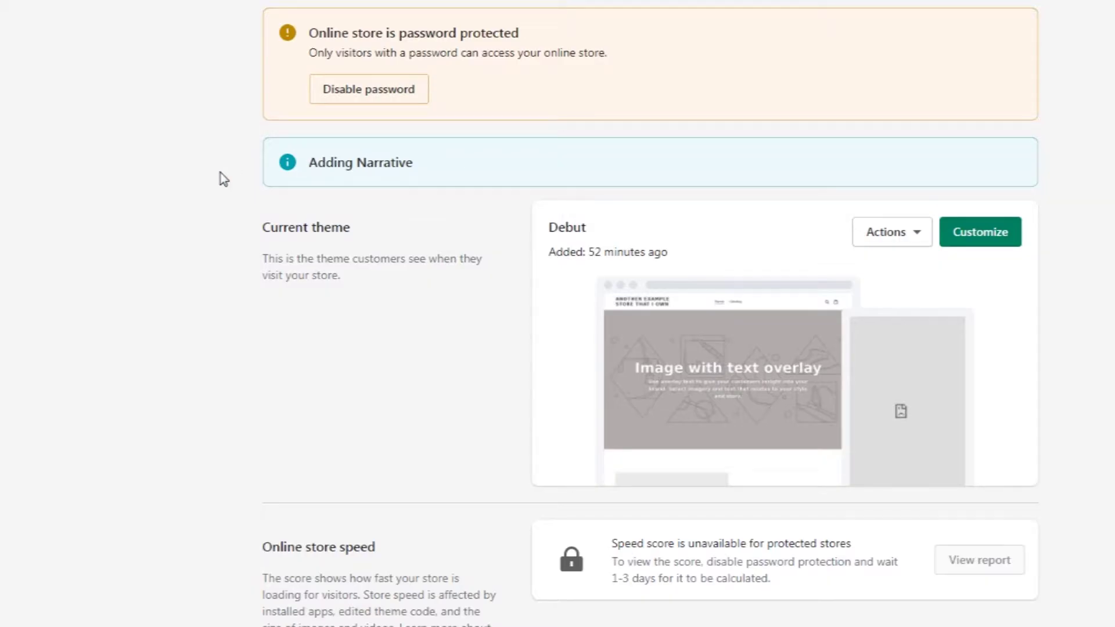
Publish the Narrative theme from the theme library as the store's live theme.
scroll(866, 348, down, 5)
click(865, 340)
click(871, 411)
click(774, 509)
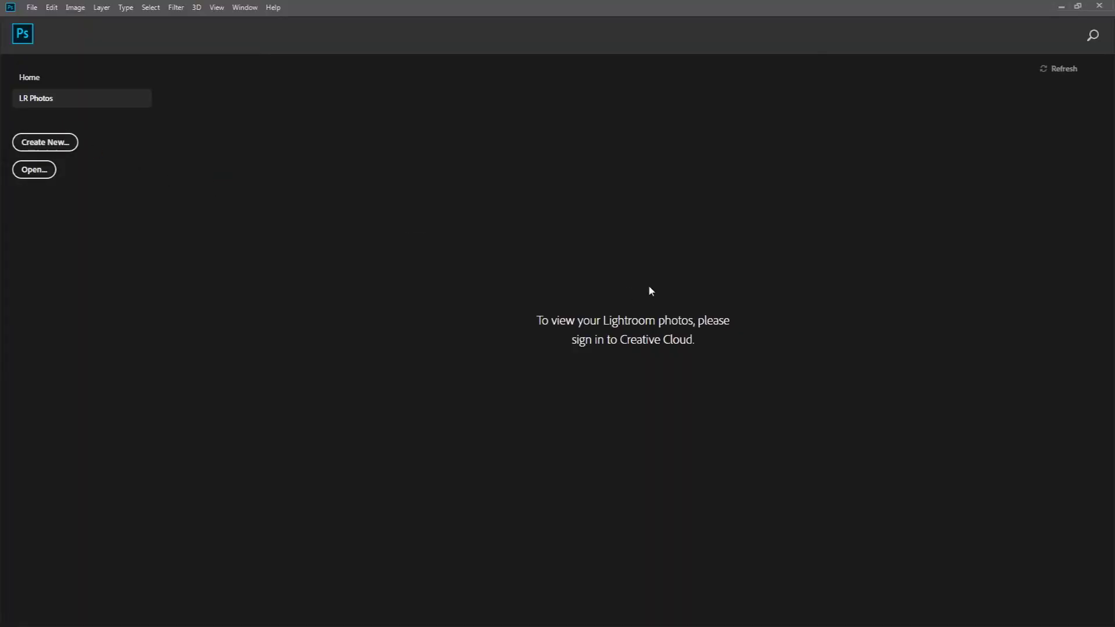
Switch to Photoshop, create a new document and resize the image to 512 x 100 pixels without constrained proportions.
key(ctrl+n)
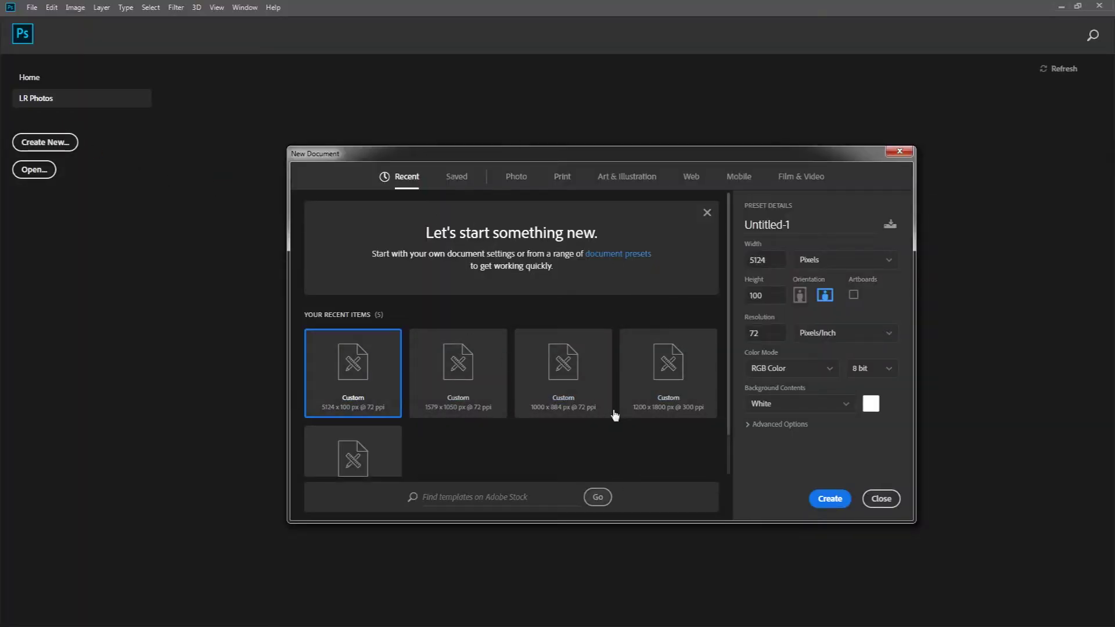
click(831, 498)
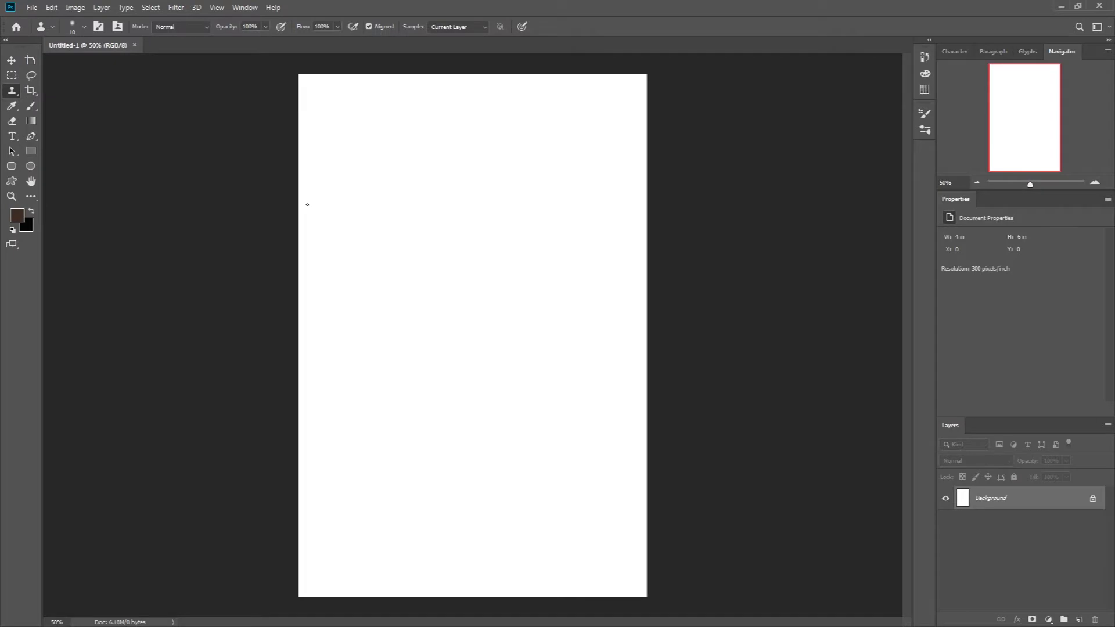
click(120, 94)
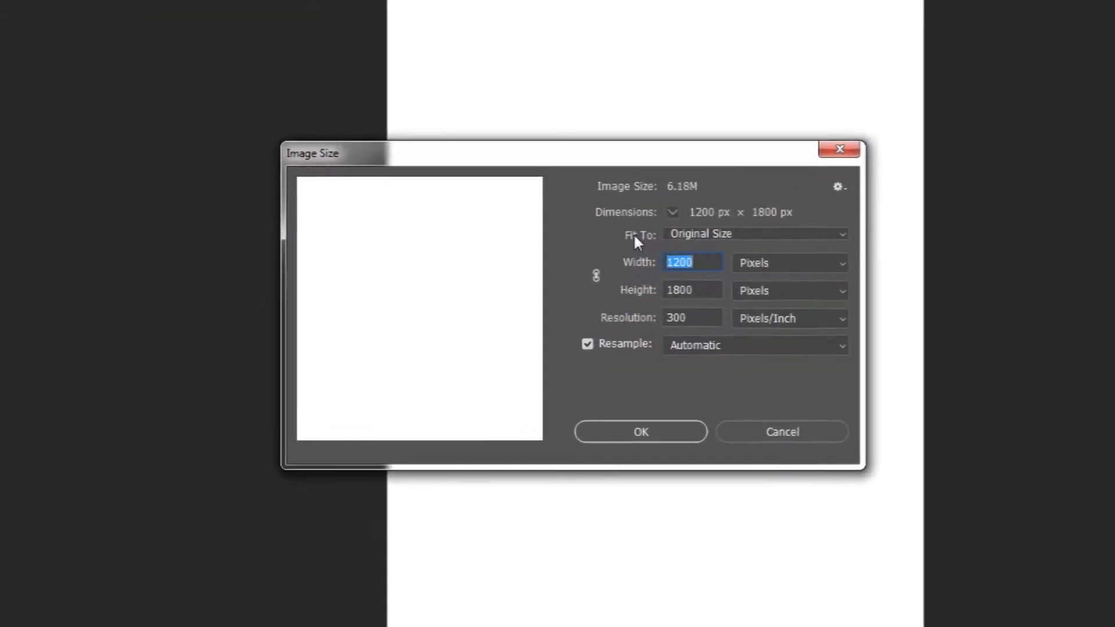
text(512)
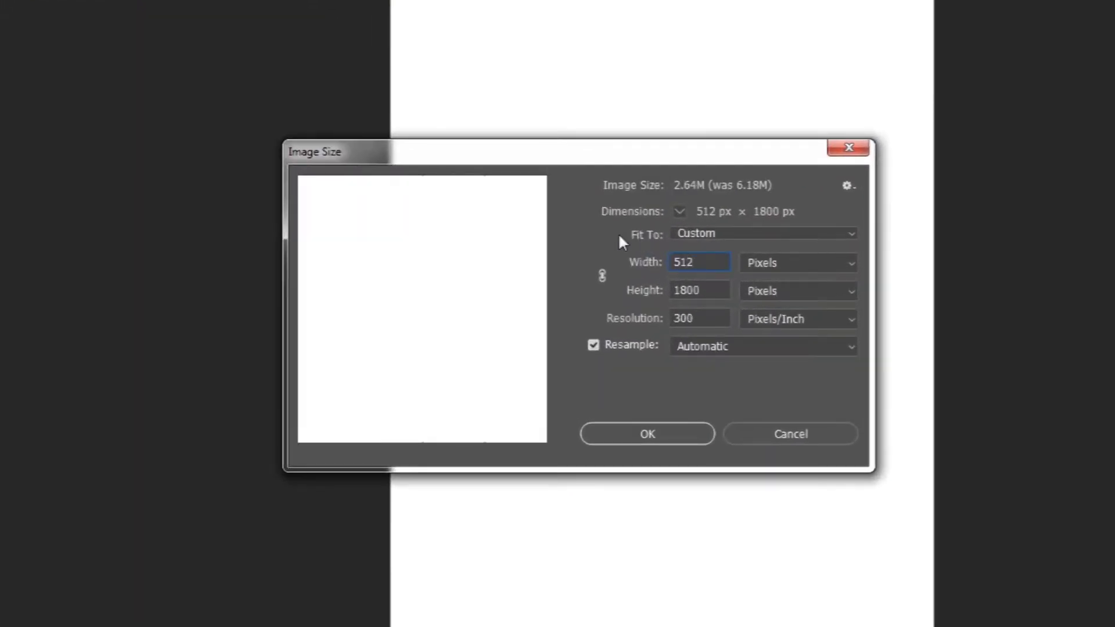
text(100)
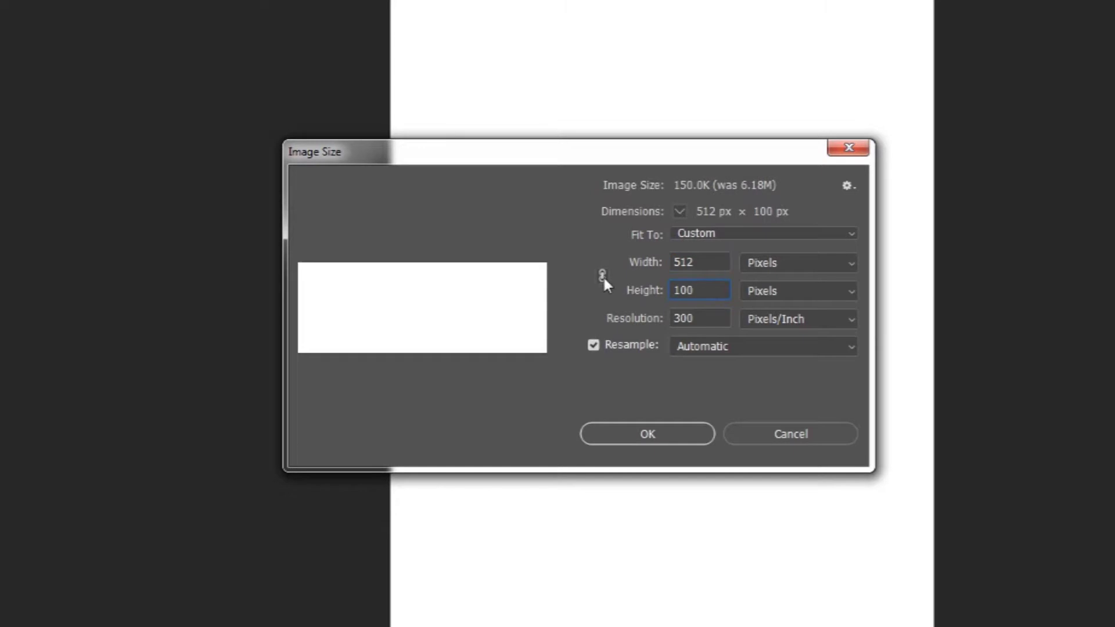
key(Return)
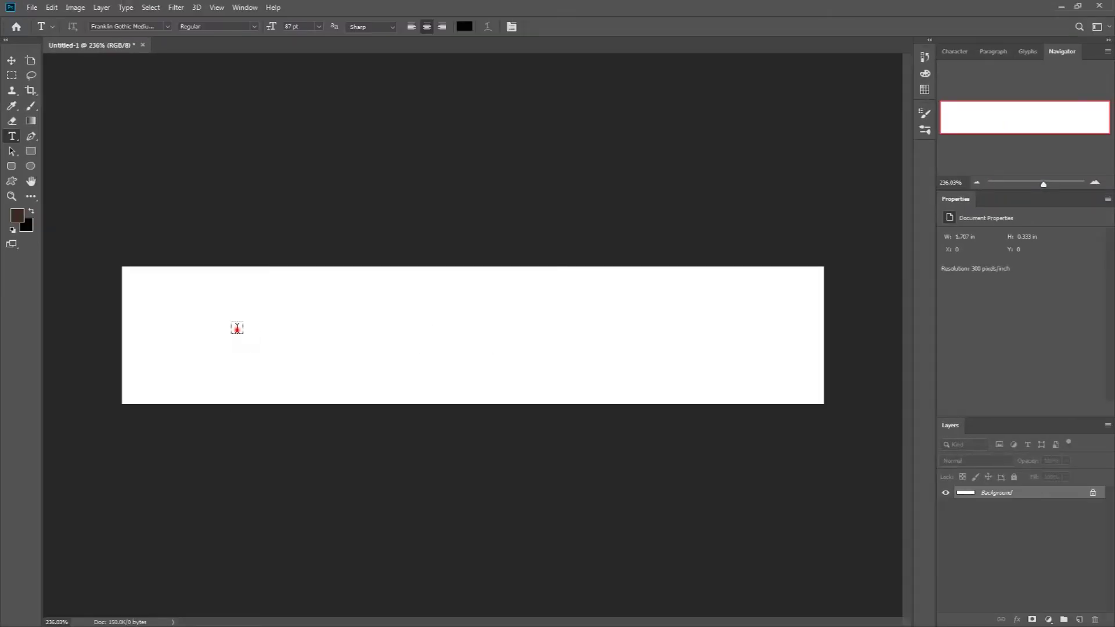
Add the logo text "Plowher" to the canvas, set it to 18 pt and position it within the banner.
click(237, 328)
text(Show)
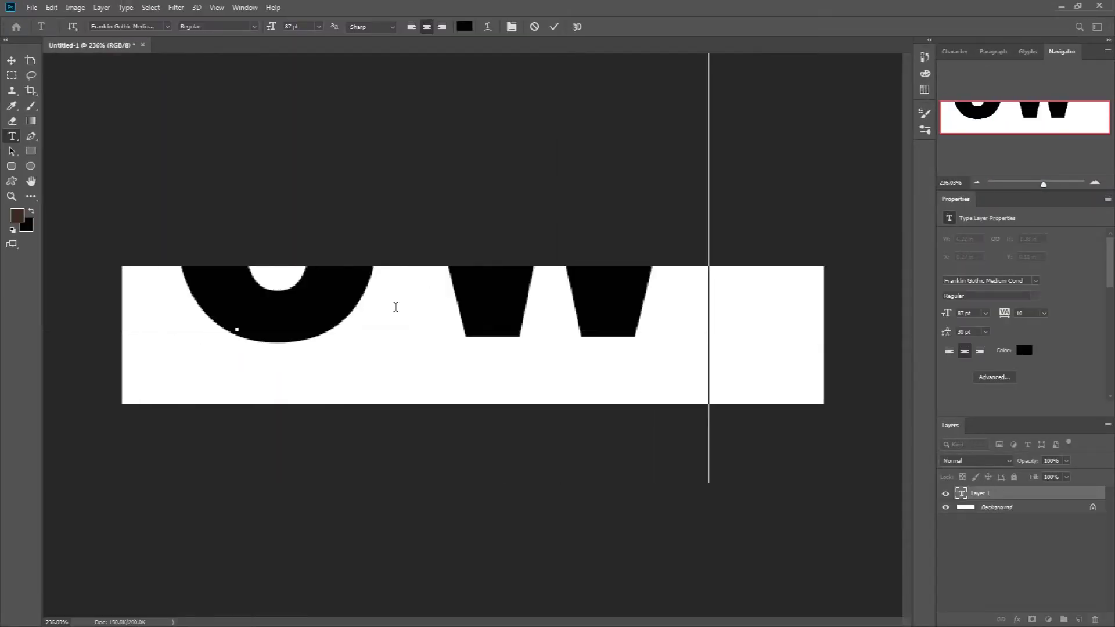
key(ctrl+a)
click(313, 104)
key(ctrl+Return)
key(v)
drag(355, 315, 422, 344)
Set the Plowher text's font to Monotype Corsiva and move the text slightly to the right.
key(ctrl+a)
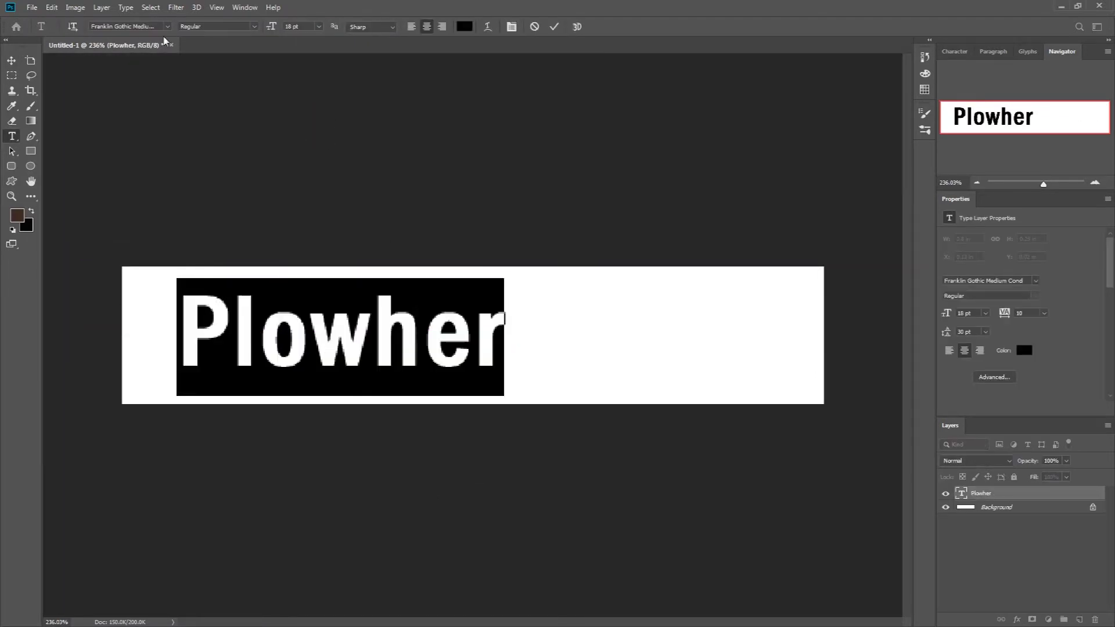
click(168, 26)
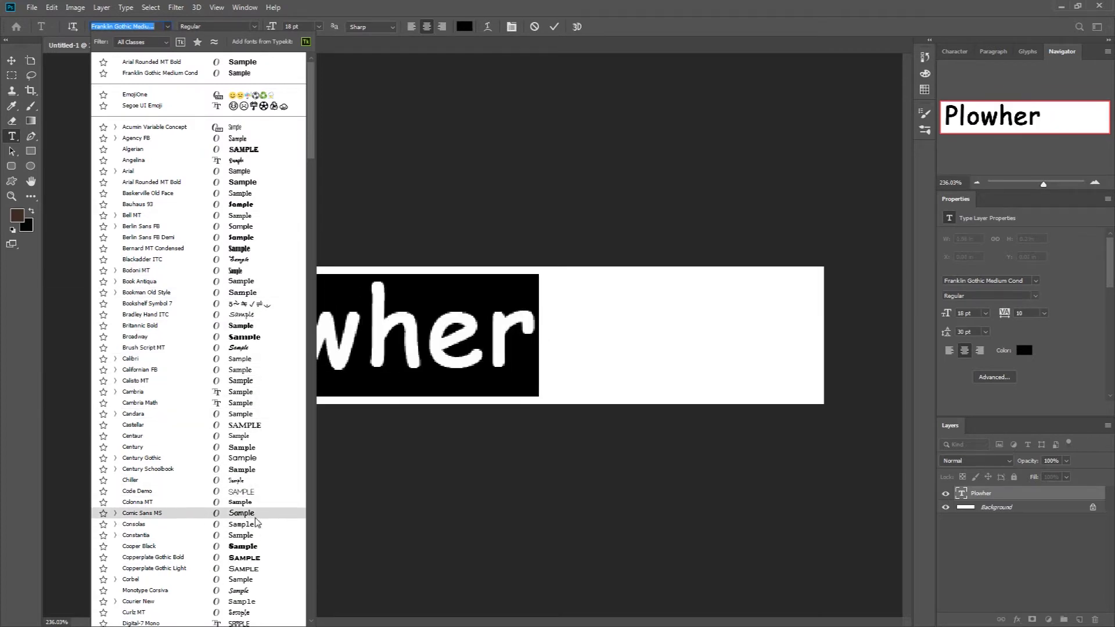
click(250, 590)
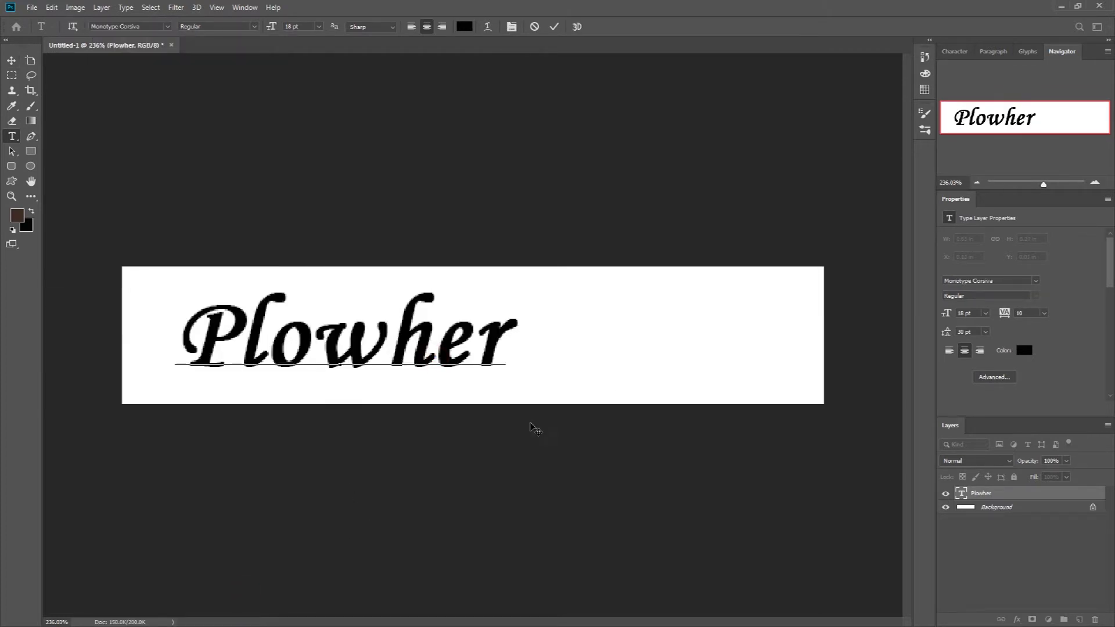
drag(443, 313, 496, 319)
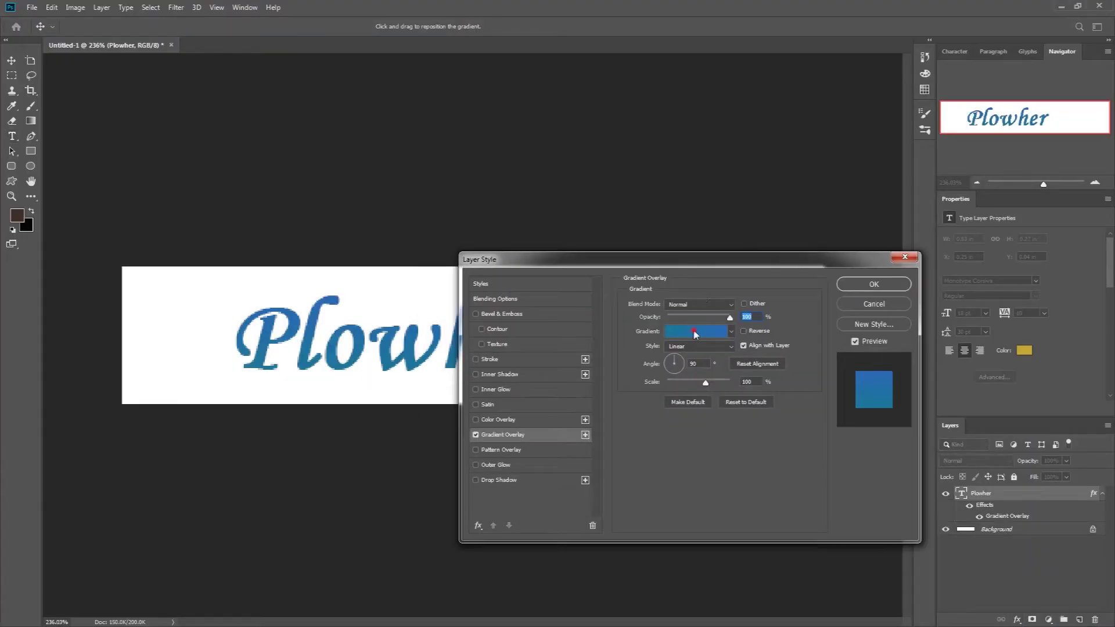
Recolour both ends of the Plowher text's gradient overlay to fade from golden yellow to bright yellow and apply the layer style.
click(695, 331)
double_click(565, 445)
click(775, 278)
key(Return)
double_click(801, 445)
click(949, 268)
key(Return)
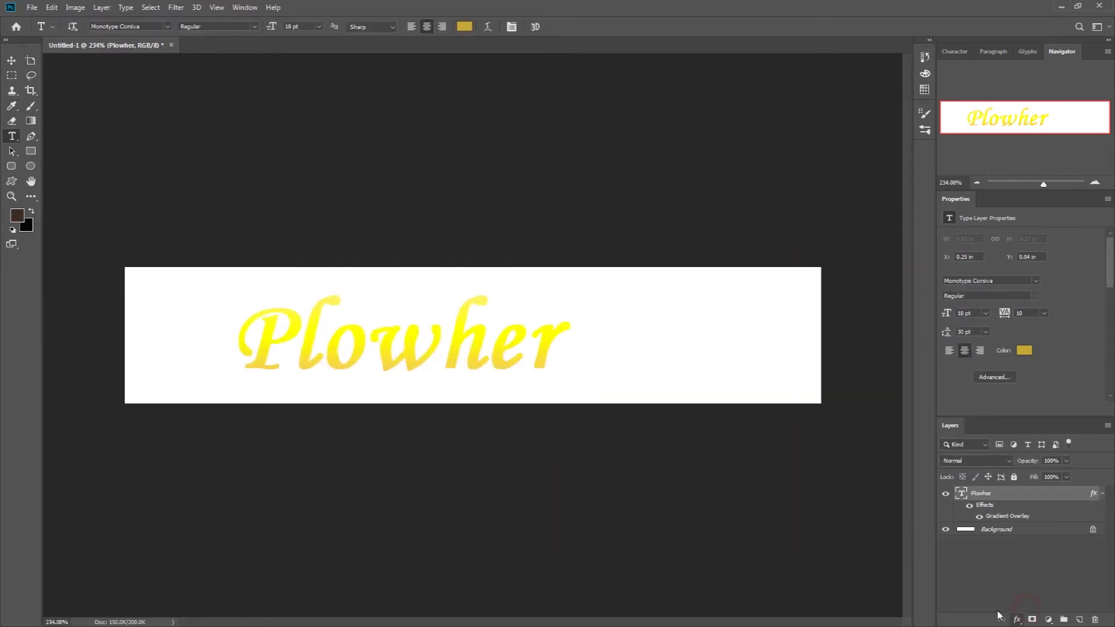
key(Return)
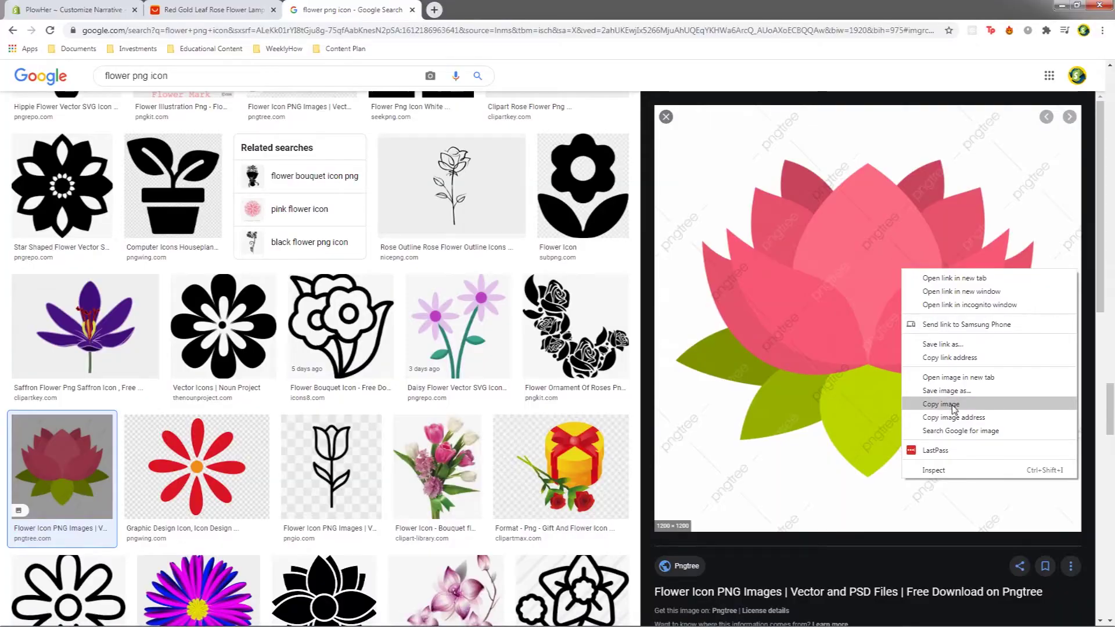
Copy the pink lotus flower image from the Google image results.
click(953, 406)
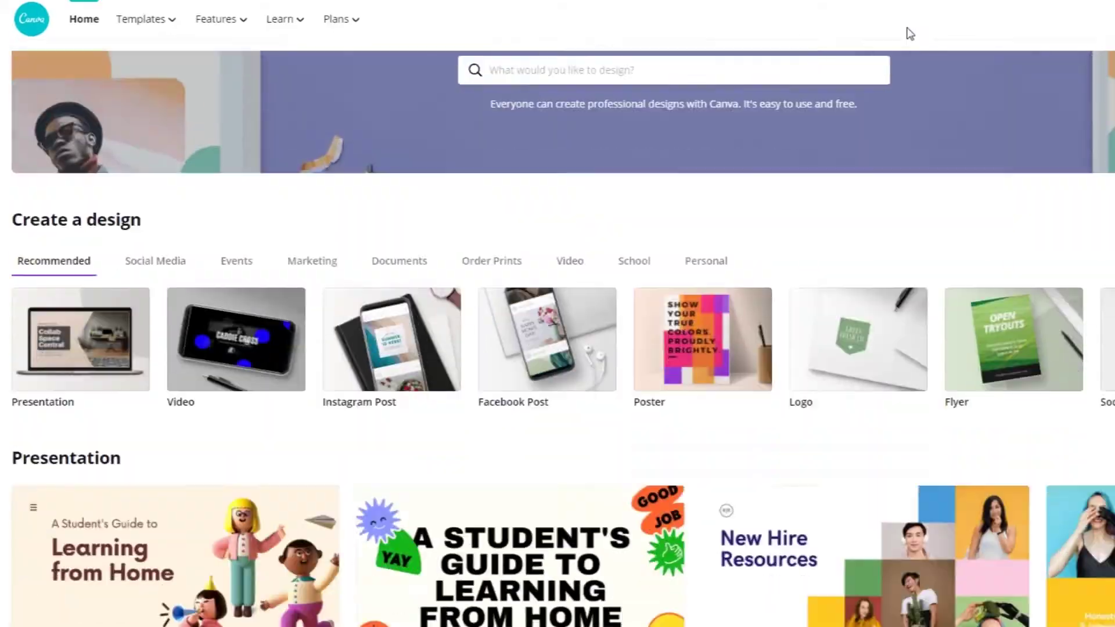
Switch to Canva, start a logo design from a template and replace its text with "WeeklyHow".
scroll(898, 192, down, 8)
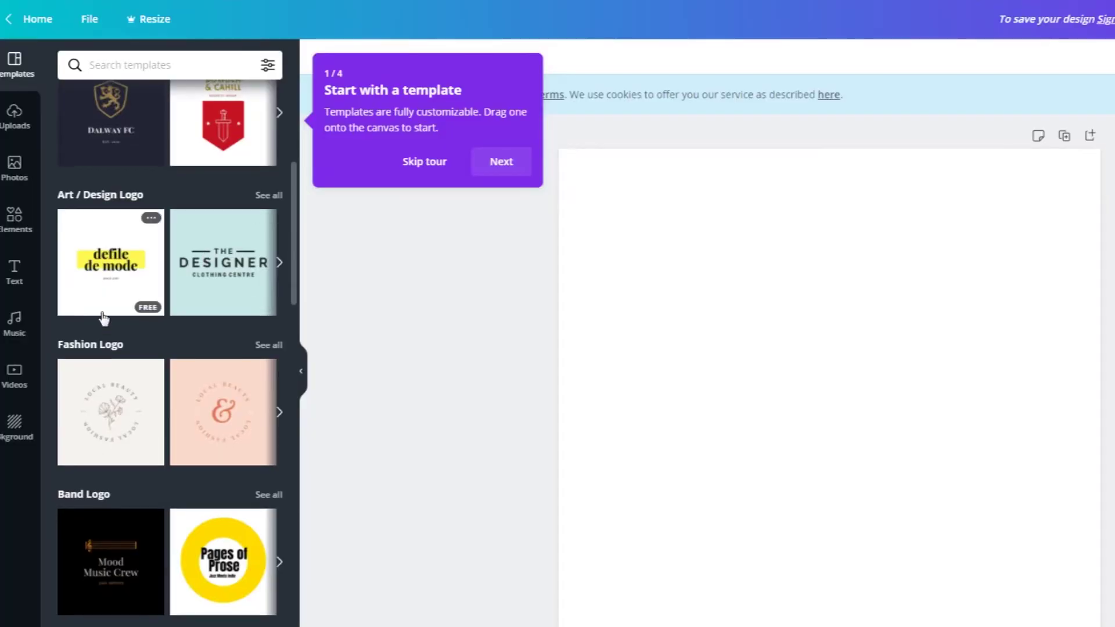
scroll(151, 348, down, 4)
click(93, 482)
double_click(855, 439)
text(eeklyHo)
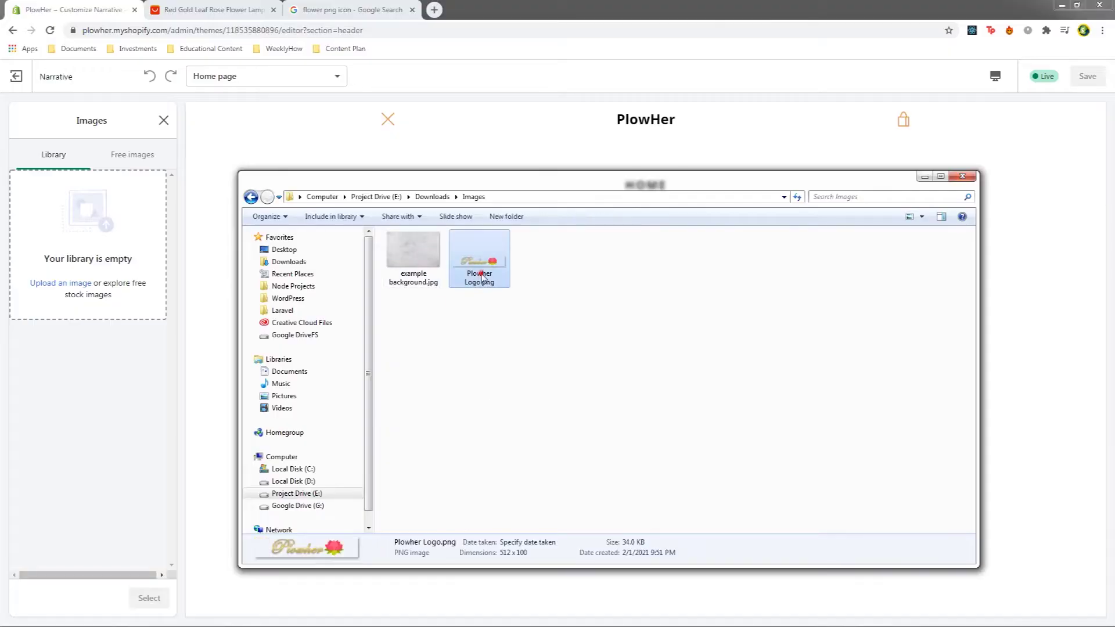
Upload Plowher Logo.png as the header logo in the Shopify theme editor and enlarge its display width.
drag(480, 278, 117, 240)
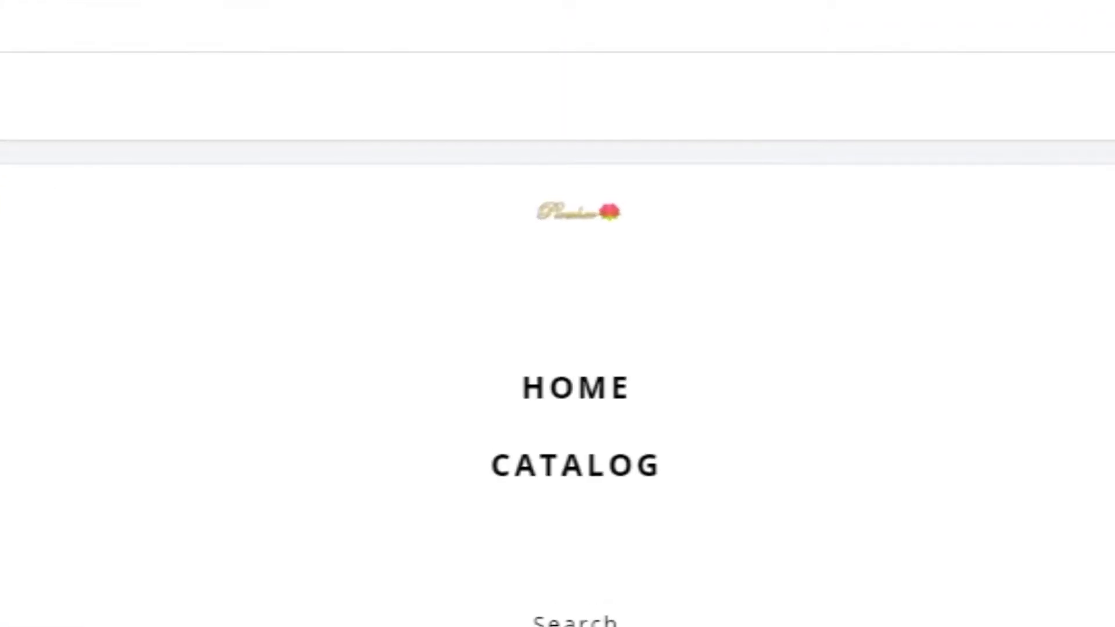
drag(77, 468, 131, 375)
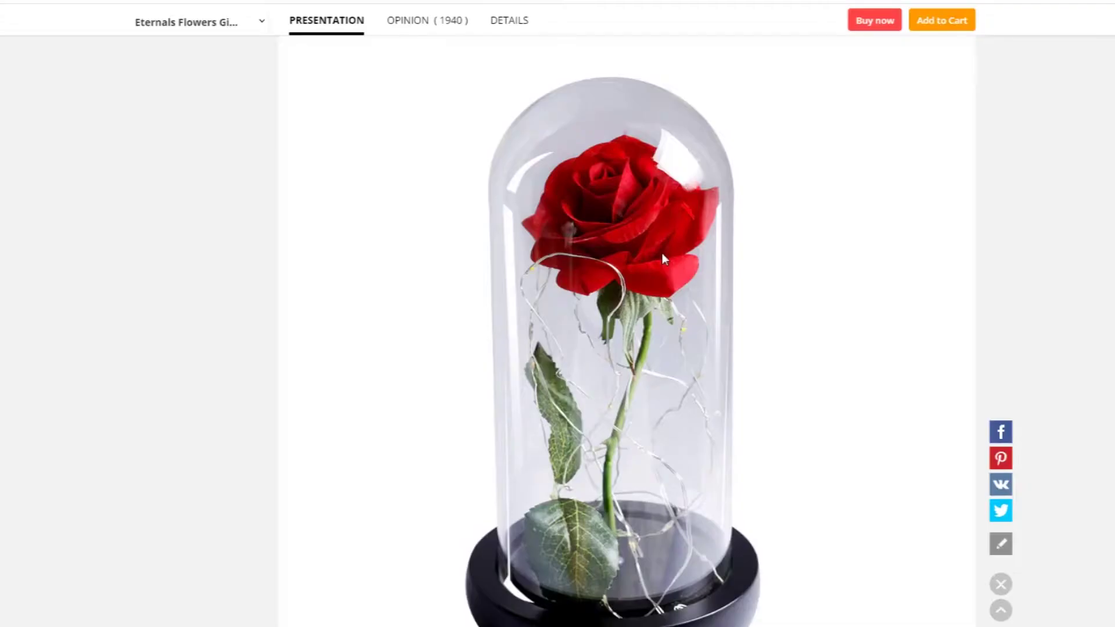
Open the red rose dome picture from the AliExpress product page in its own tab and copy it.
right_click(637, 180)
click(649, 190)
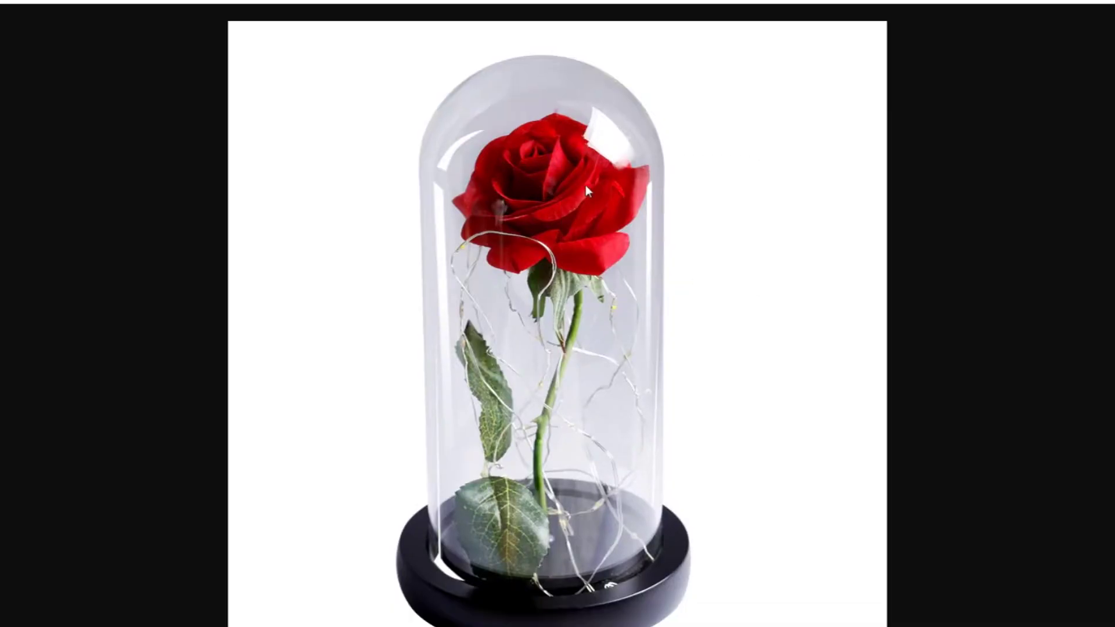
right_click(578, 201)
click(615, 245)
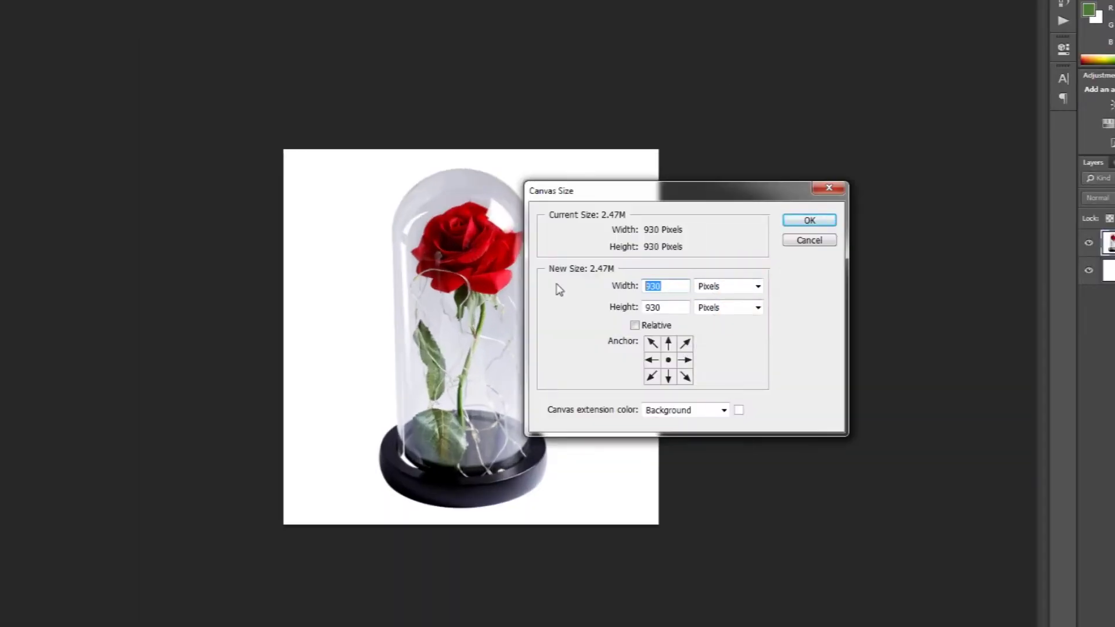
Enlarge the Photoshop canvas around the rose image to a widescreen format and move the rose down to the lower centre.
text(80)
key(Return)
drag(545, 196, 559, 361)
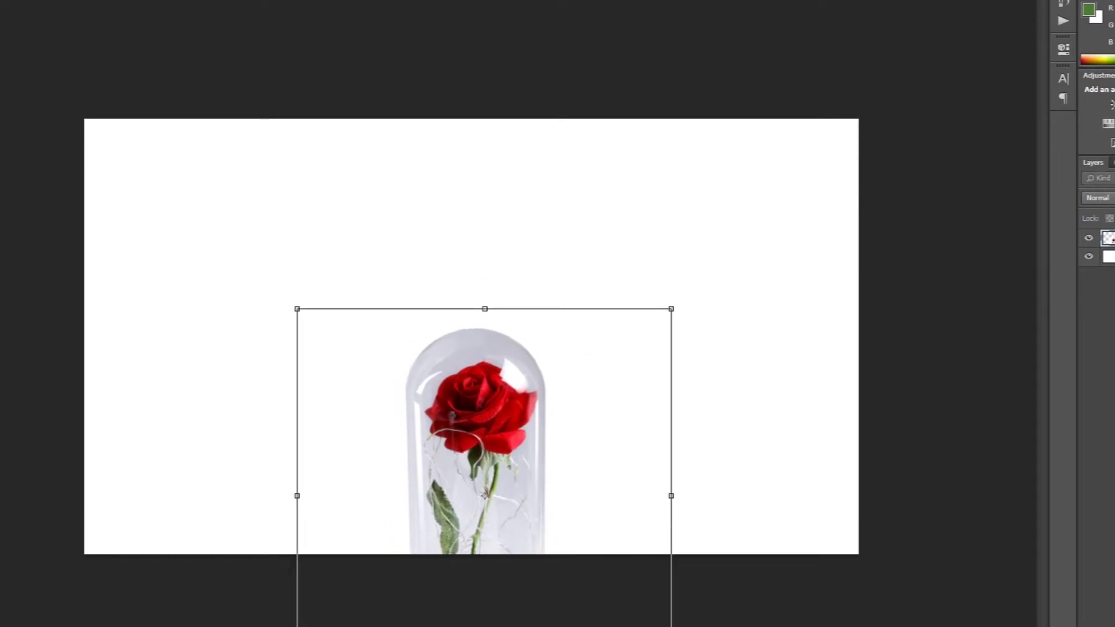
Save the rose banner as a new file, choosing a different file format from Photoshop's own.
click(33, 8)
click(64, 152)
click(586, 312)
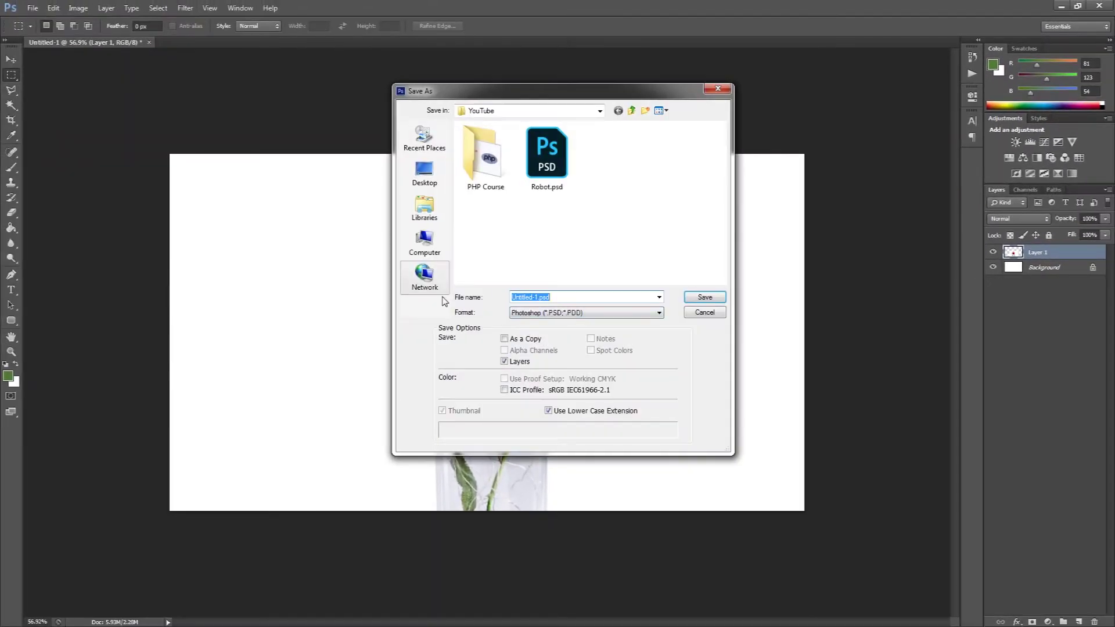
click(539, 444)
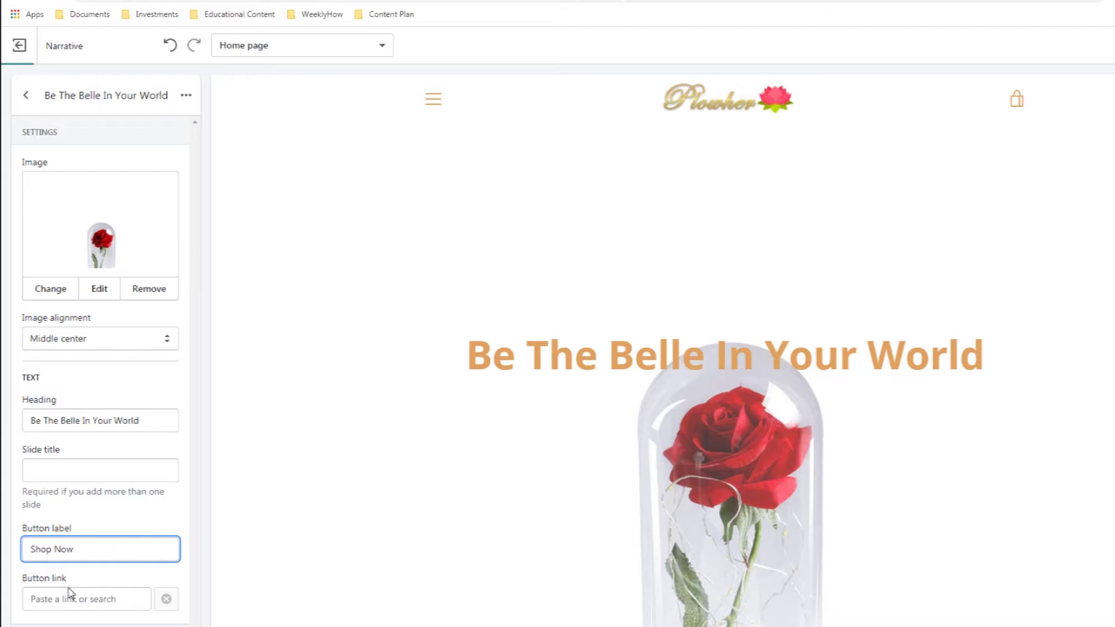
Link the Shop Now button of the "Be The Belle In Your World" slide to All Products.
click(88, 475)
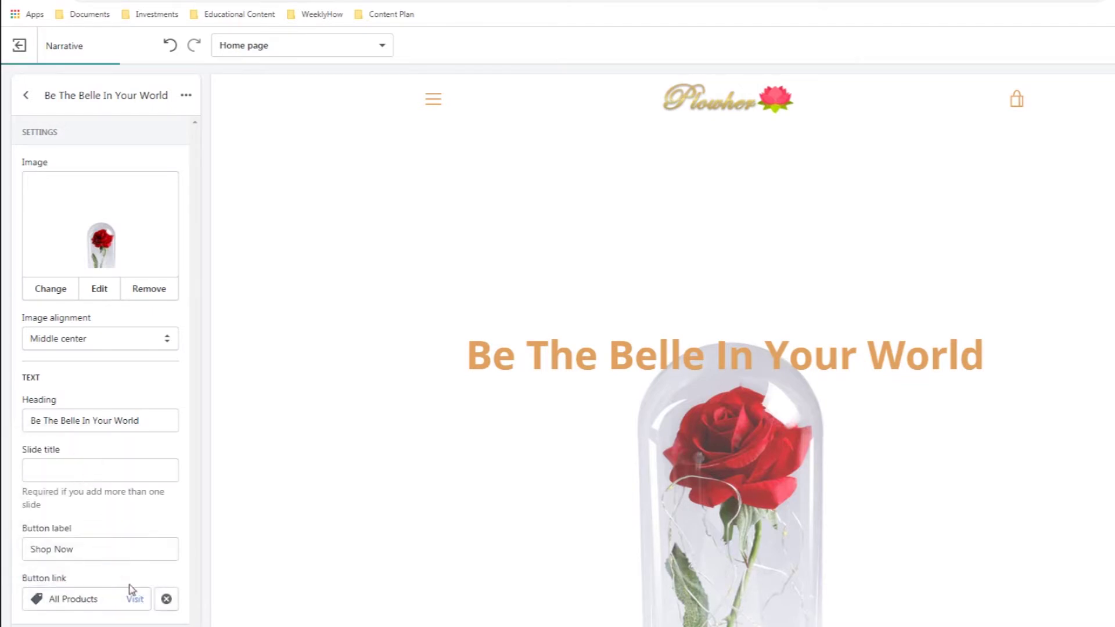
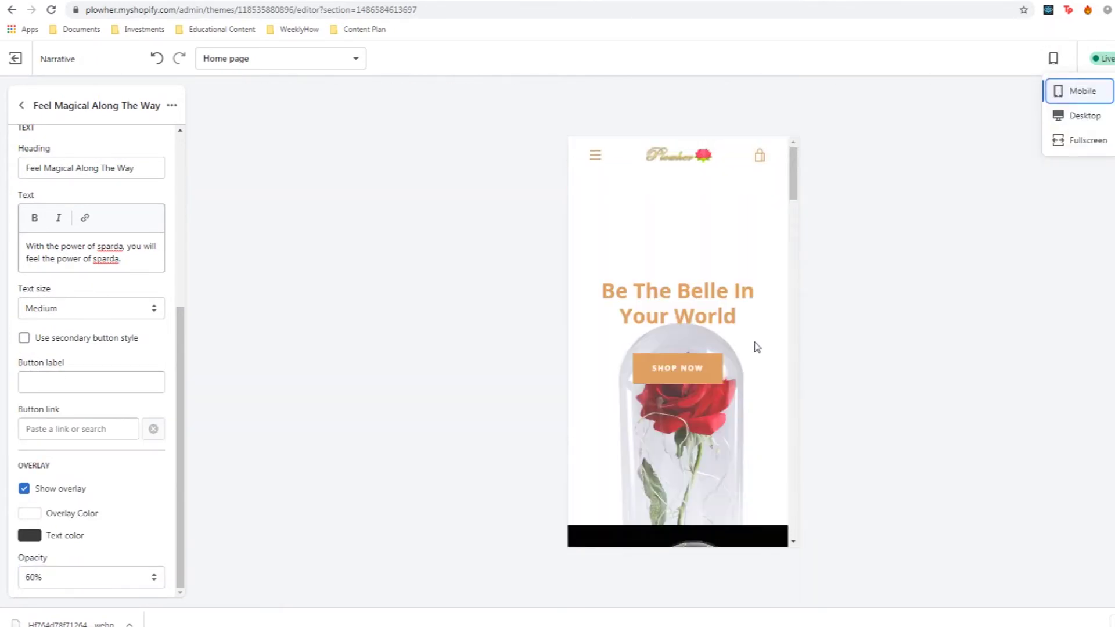
Review the home page sections in the mobile preview down to the Image with text section.
scroll(744, 339, down, 5)
scroll(730, 332, down, 3)
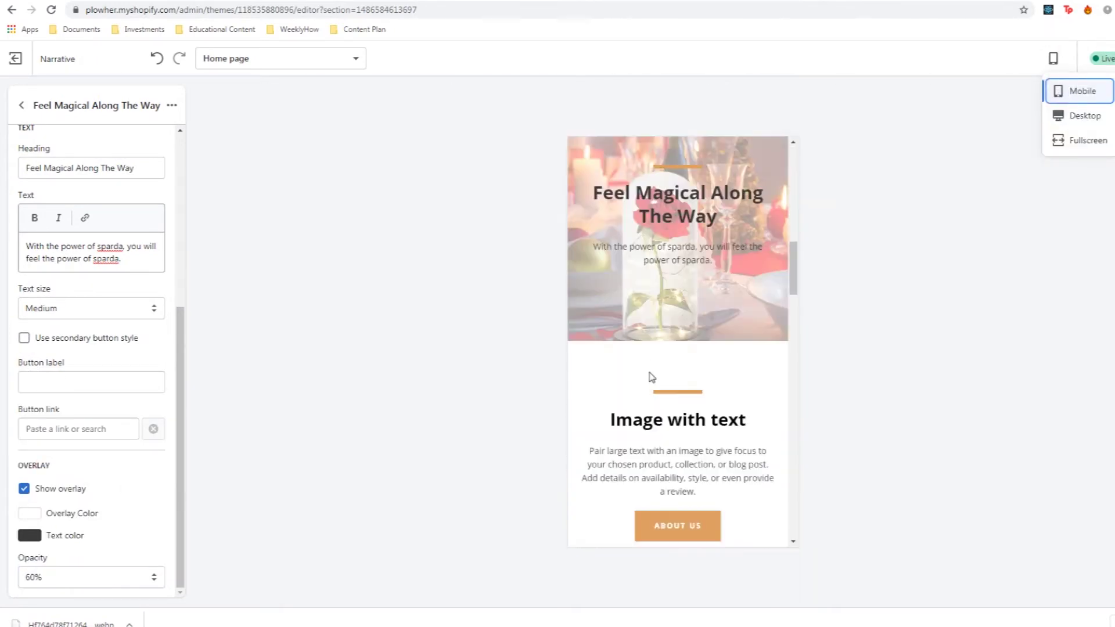
click(652, 373)
Try out heading fonts such as Cabin, Josefin Slab and Kalam, and set the headings to Pacifico.
click(95, 249)
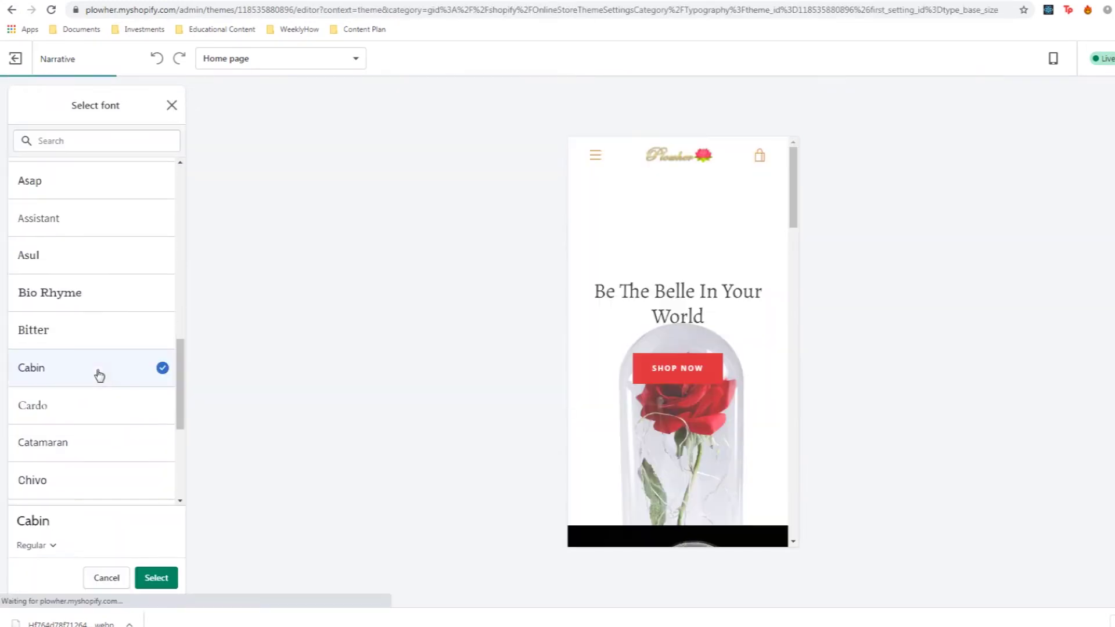
scroll(99, 383, down, 4)
click(125, 414)
scroll(131, 371, down, 1)
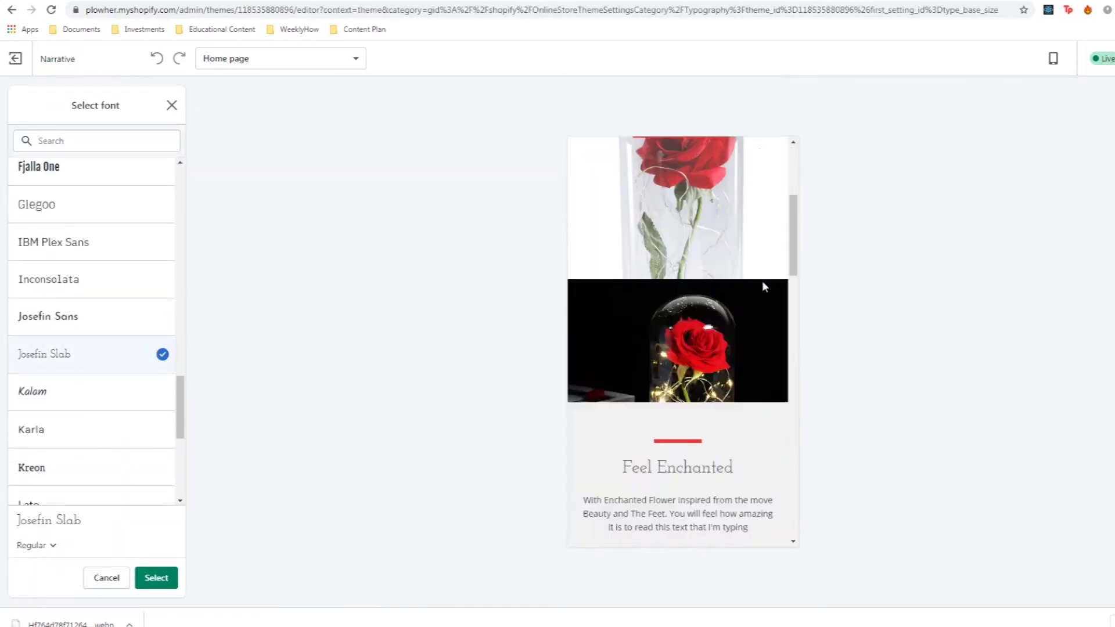
scroll(97, 330, down, 3)
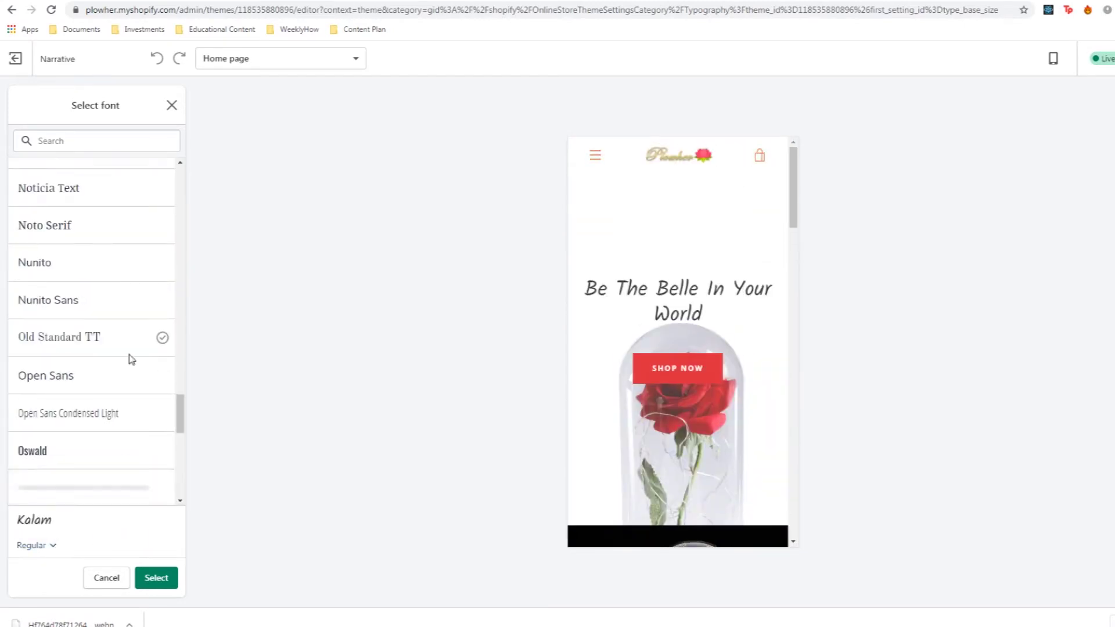
scroll(132, 362, down, 5)
click(115, 264)
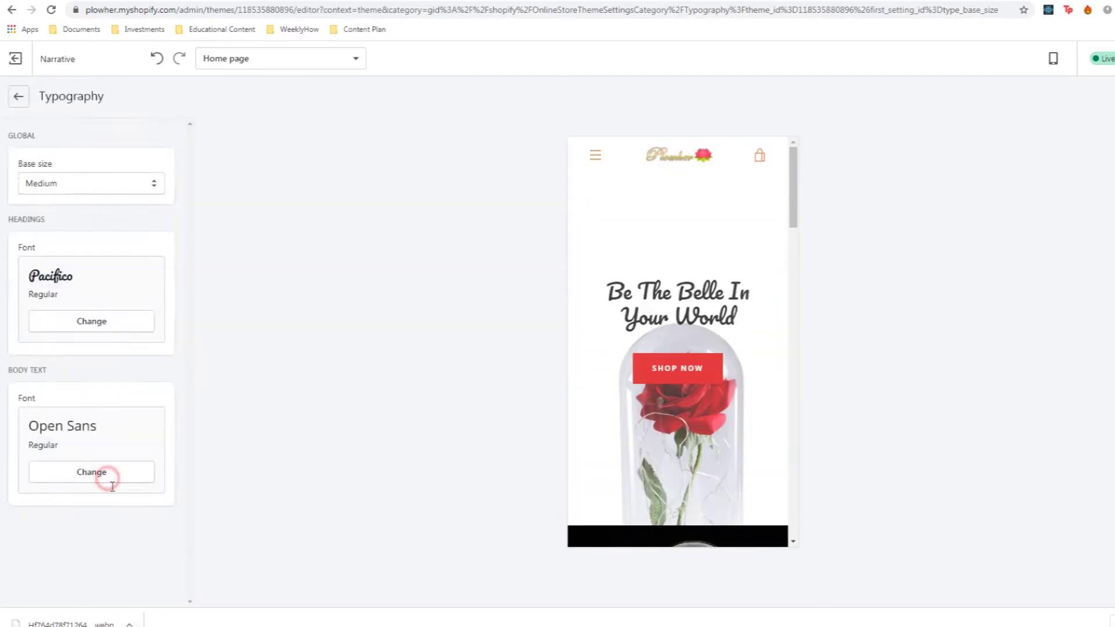
Choose a different font for the body text and review the restyled home page in the mobile preview.
click(101, 474)
click(112, 275)
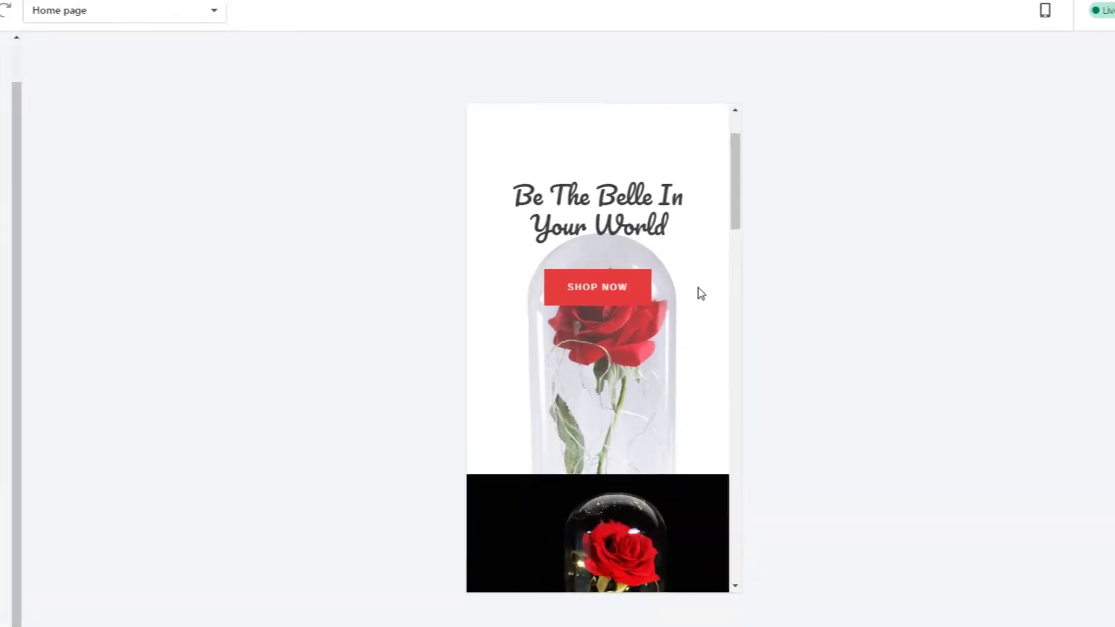
scroll(666, 296, down, 10)
scroll(666, 297, down, 10)
scroll(658, 301, down, 2)
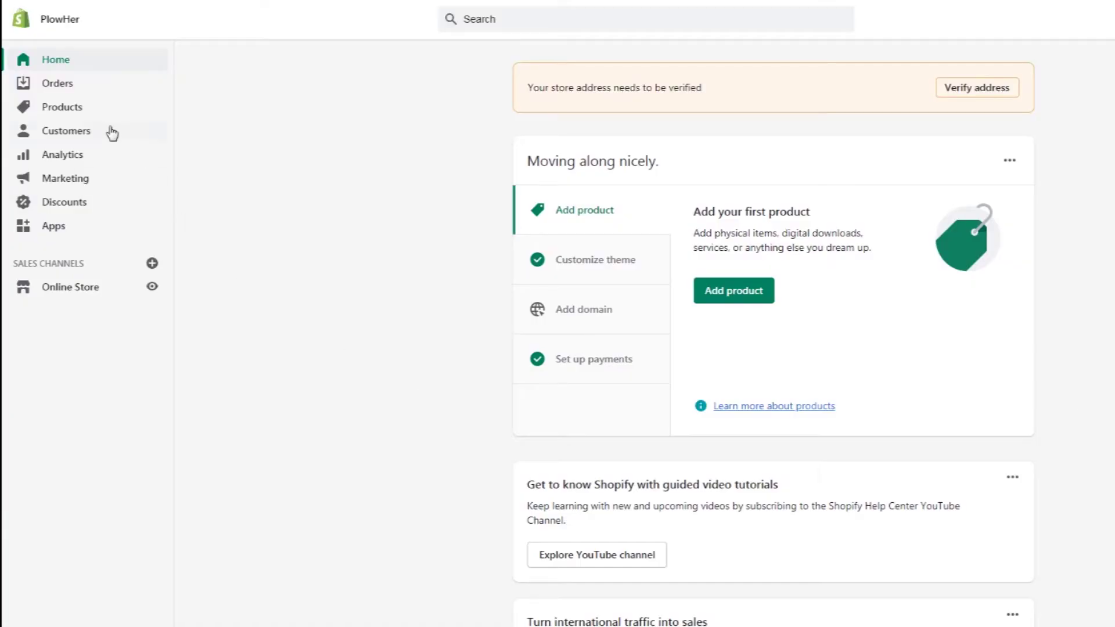
Start a new product titled "The Beast's Enchanted Rose" with a description of the gold foil rose under its glass dome.
click(62, 106)
click(730, 383)
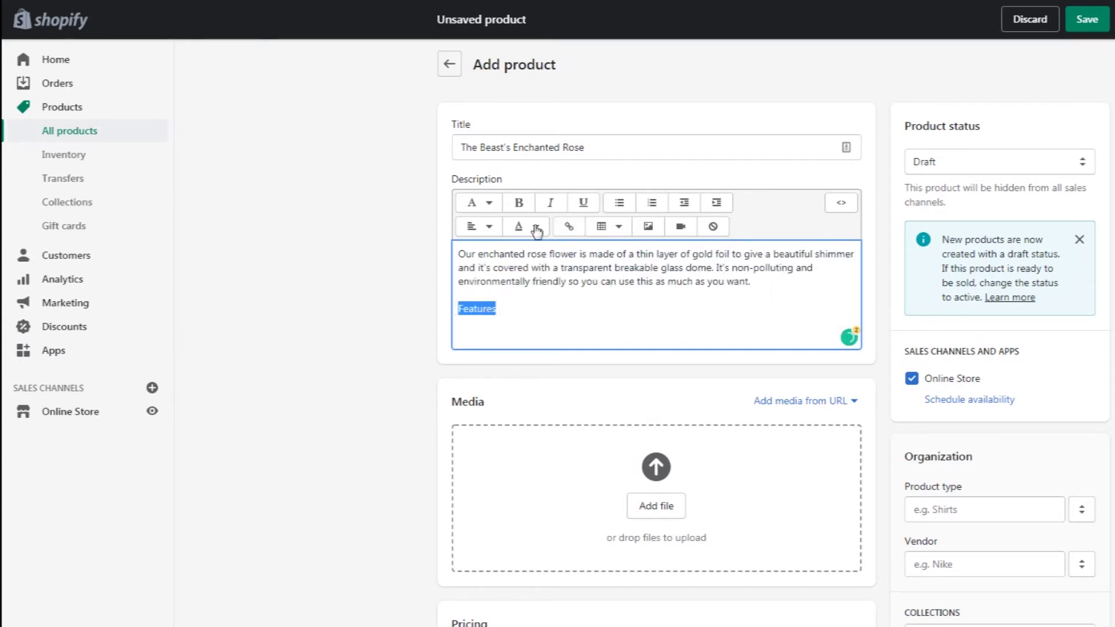
Bold the Features heading and list with check marks below it: Premium Quality, Sustainable, Great decoration, Good replacement for lamps.
key(ctrl+b)
text(✓ ✓ ✓ ✓ ✓)
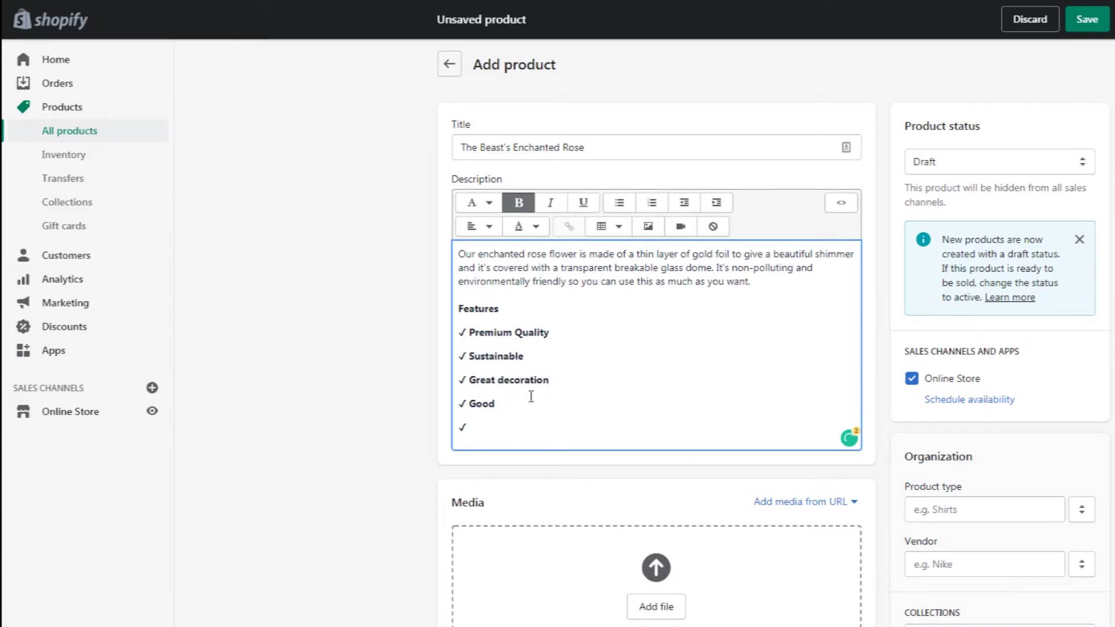
key(Delete)
key(Delete)
Insert a two-column table below the features list with the rows Quantity, 1 piece and Material, Borosilicate glass.
click(618, 226)
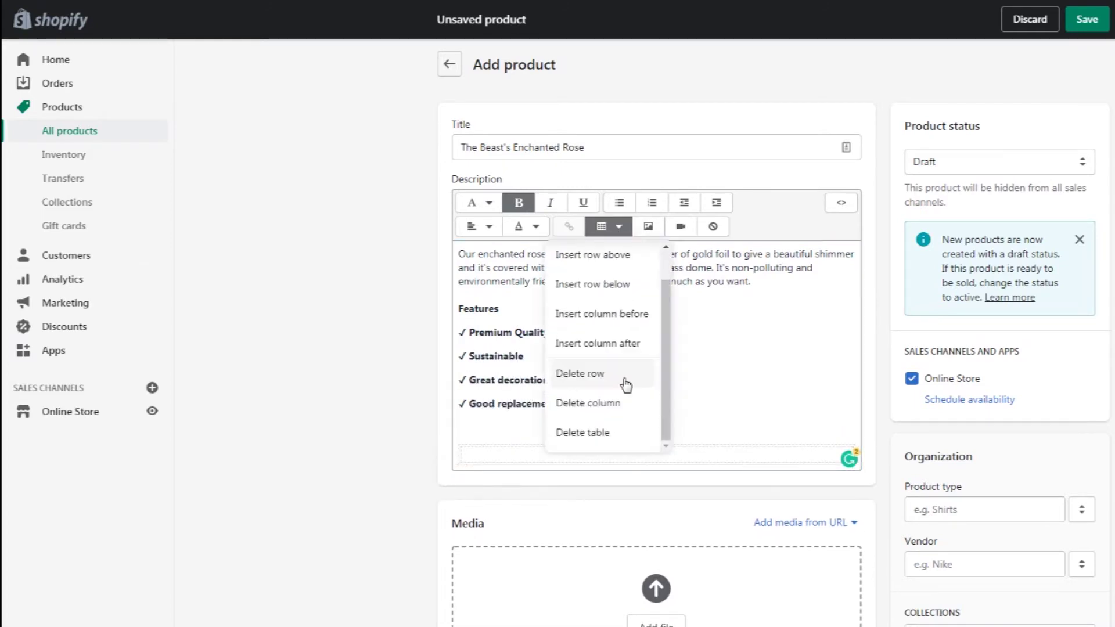
click(590, 457)
text(1 piece)
key(Tab)
key(Tab)
key(Tab)
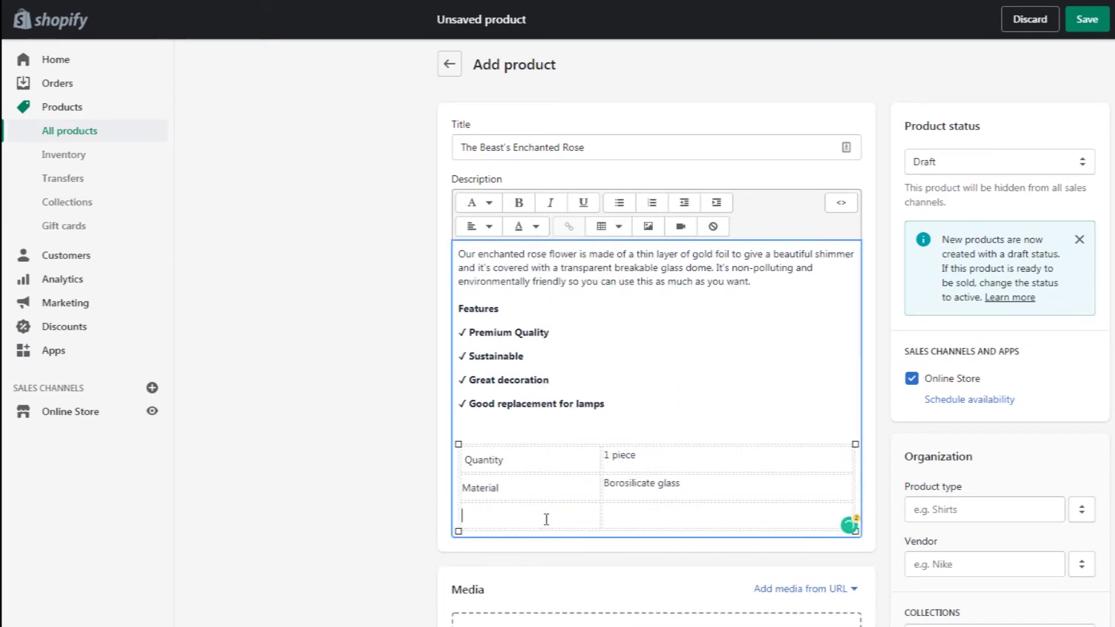
Add table rows: Flower Material, Artificial flowers; Color, Red; Product size, 4.5 x 8.7 inches (11.4 x 22 cm); Battery size, AAA Batteries.
click(619, 226)
click(615, 319)
text(Color)
key(Tab)
text(Red)
key(Tab)
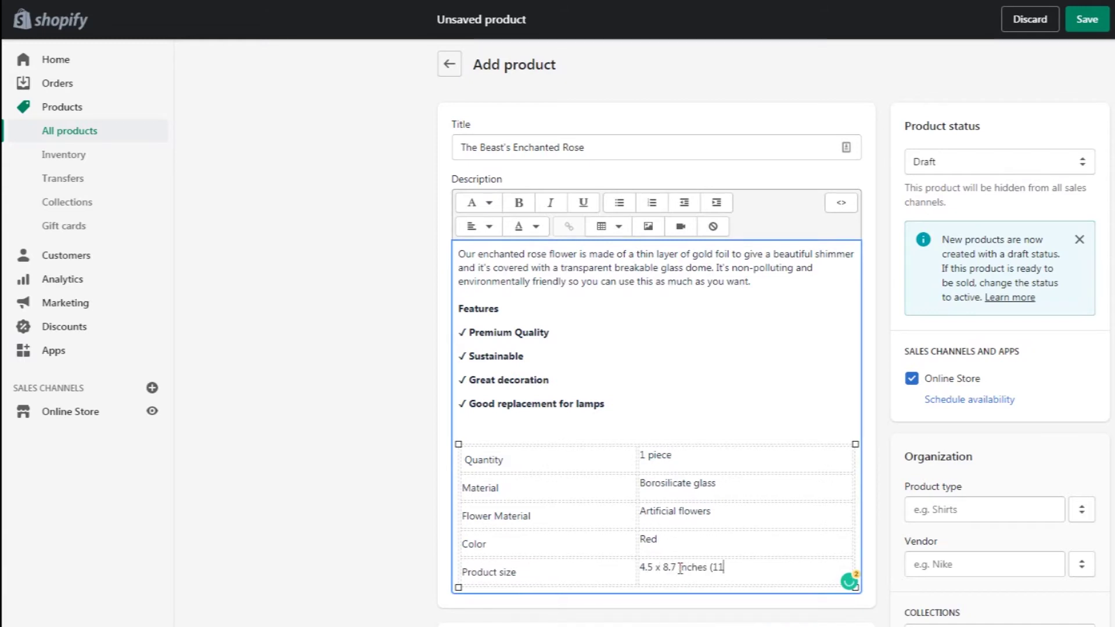
key(Tab)
text(Battery)
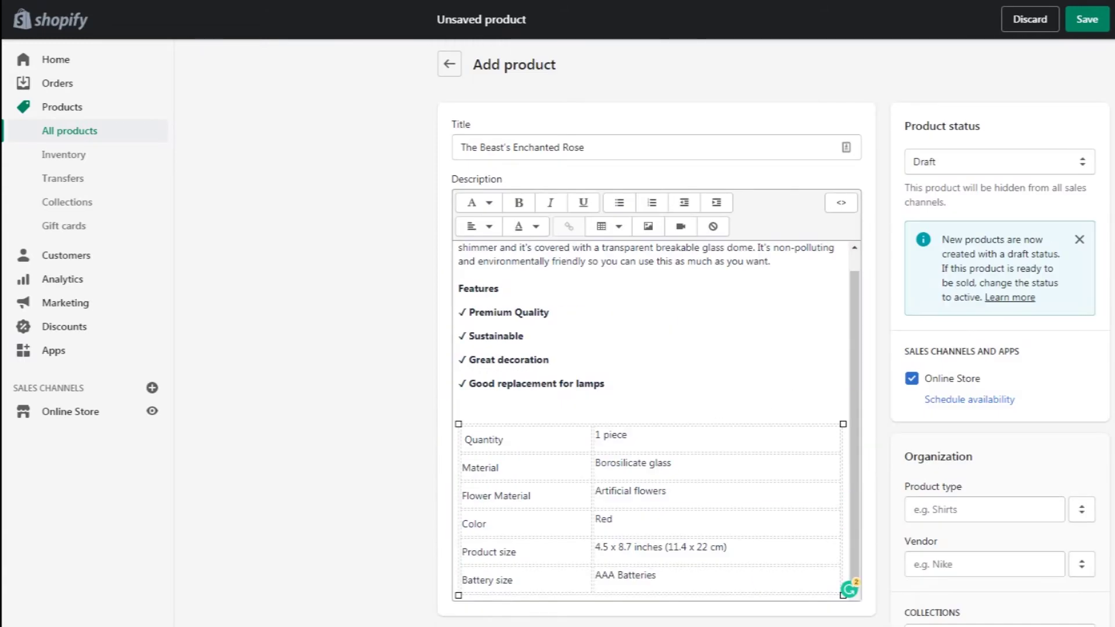
Insert a photo of the rose dome into the product description directly below the features list.
key(ctrl+v)
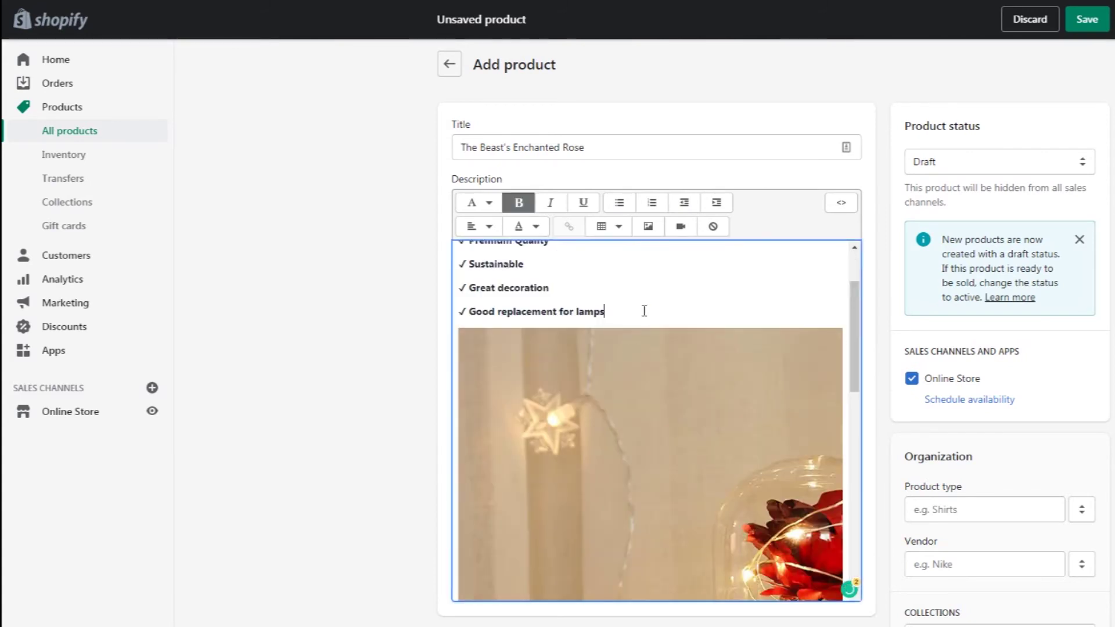